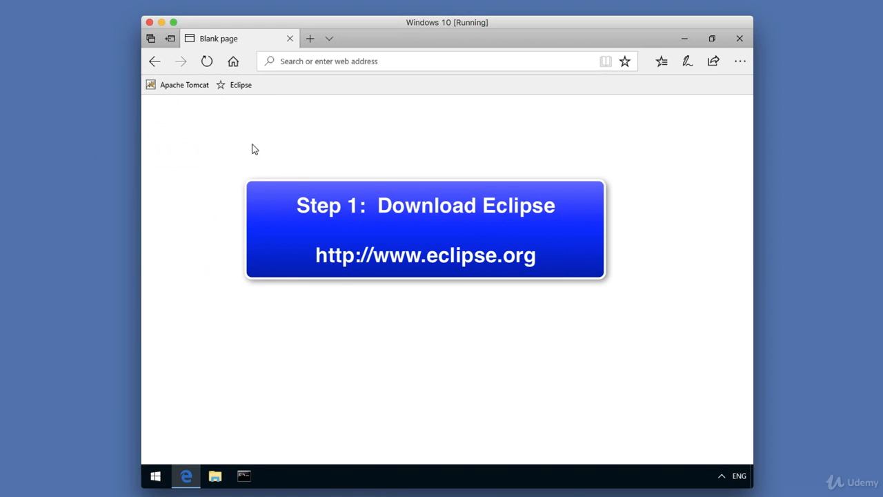
# Open the Eclipse website and go to its Download Packages page for Eclipse Oxygen.
pyautogui.click(235, 87)
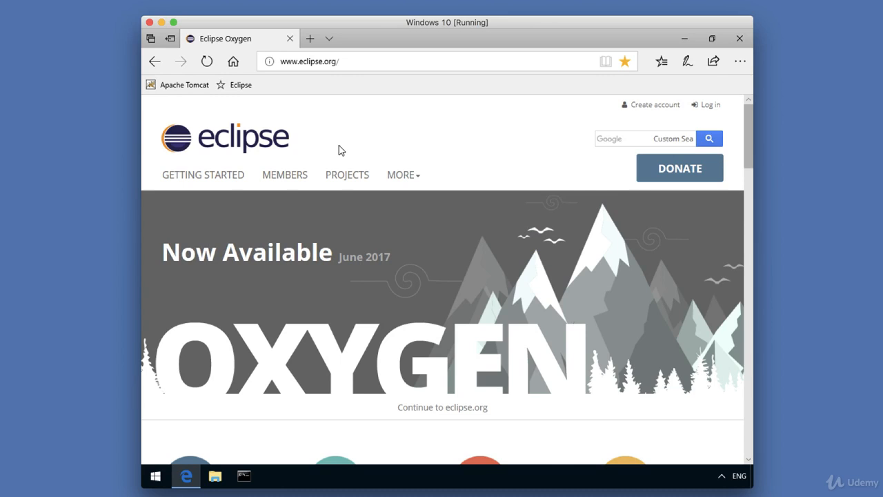
pyautogui.click(223, 181)
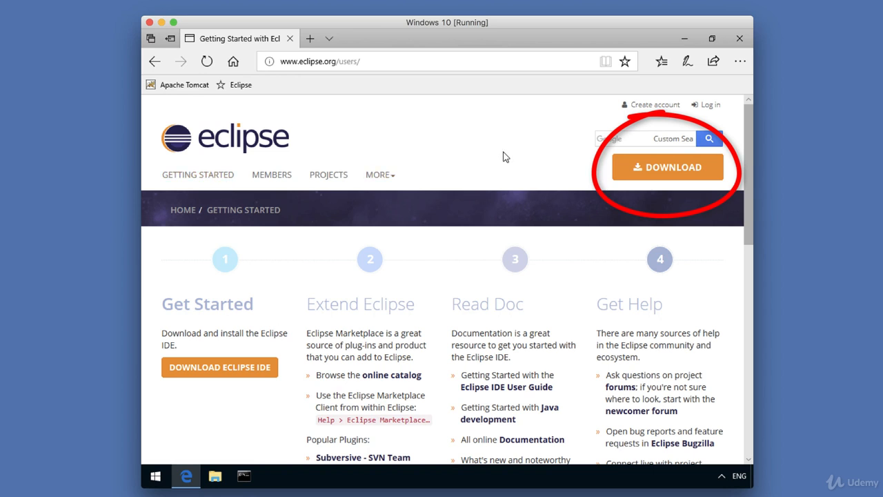
pyautogui.click(625, 178)
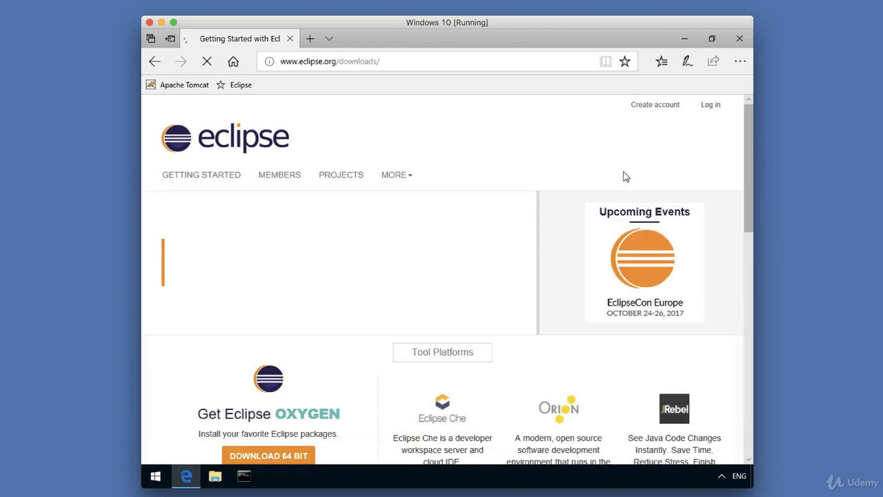
pyautogui.scroll(-3, 513, 169)
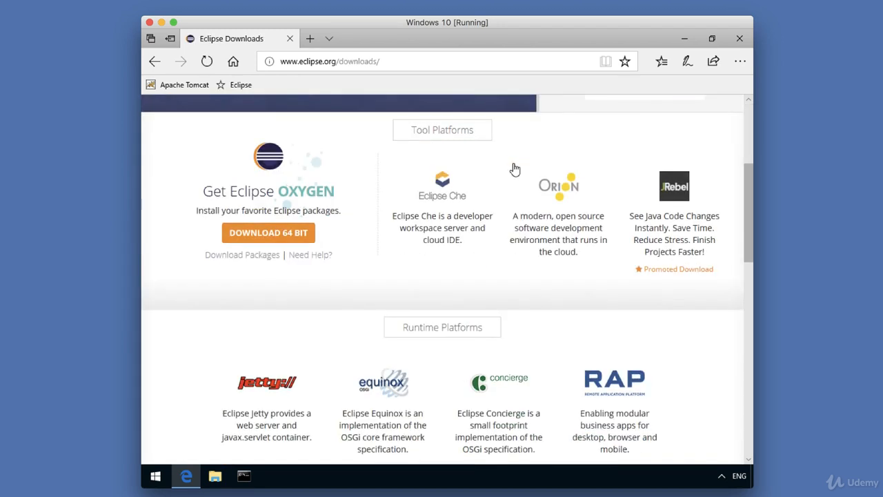
pyautogui.click(233, 257)
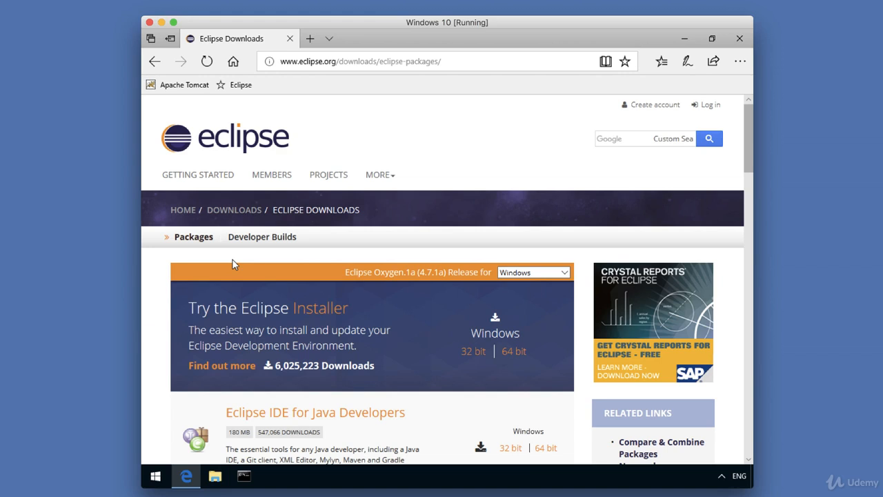
# Download the 64-bit Windows package of Eclipse IDE for Java EE Developers and save the zip file.
pyautogui.scroll(-2, 421, 254)
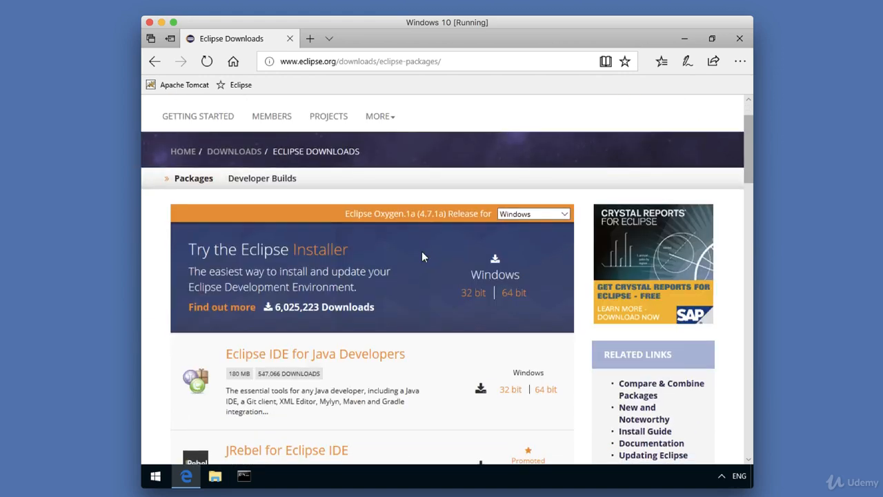
pyautogui.scroll(-3, 423, 257)
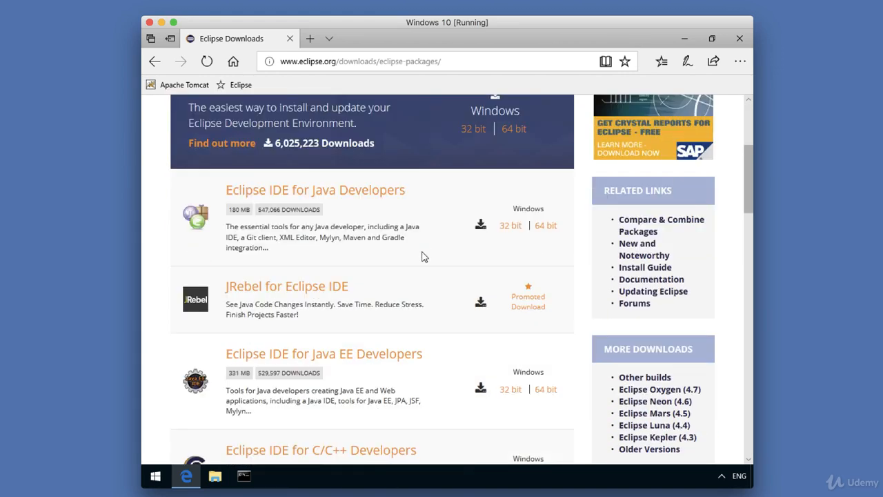
pyautogui.scroll(-2, 423, 257)
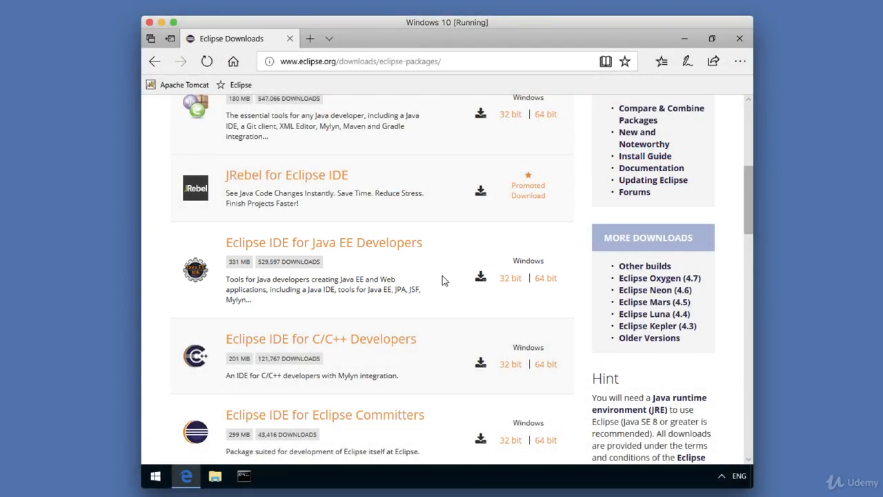
pyautogui.click(545, 280)
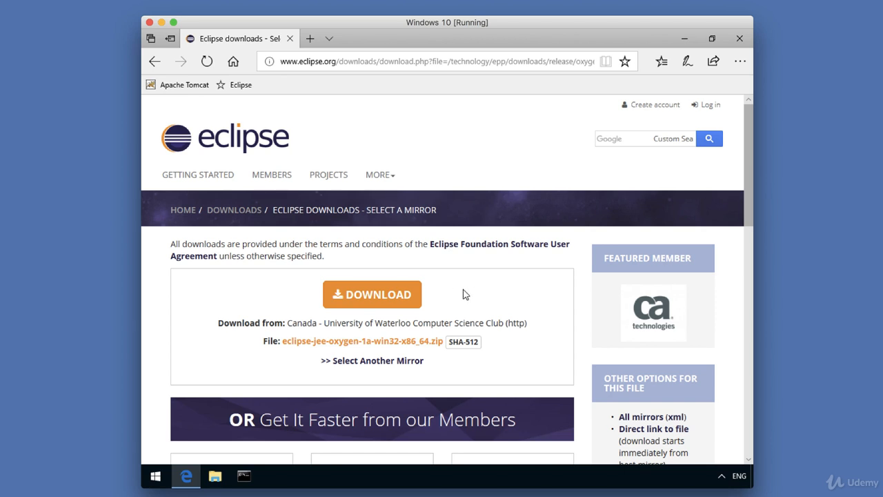
pyautogui.click(405, 303)
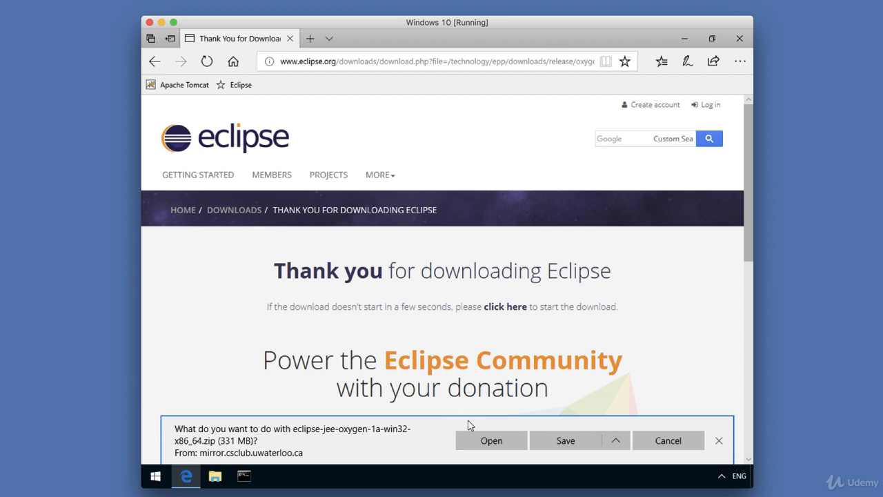
pyautogui.click(560, 446)
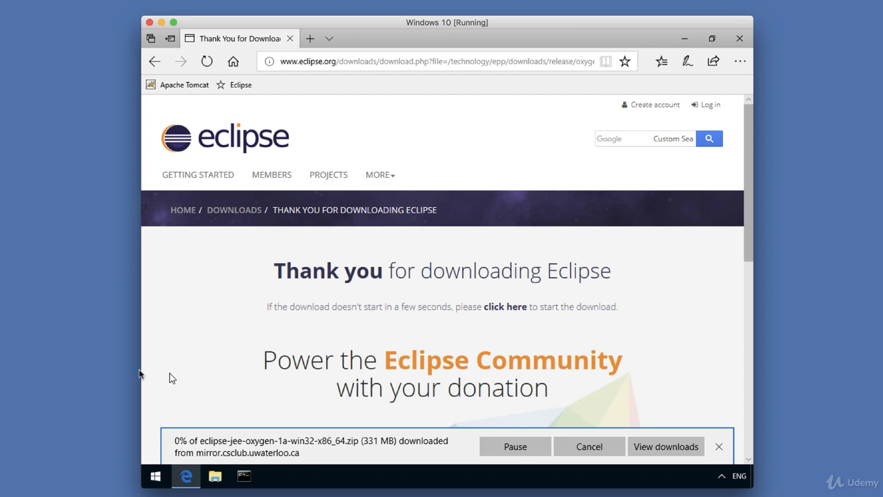
# Switch to File Explorer and open the Downloads folder.
pyautogui.click(109, 373)
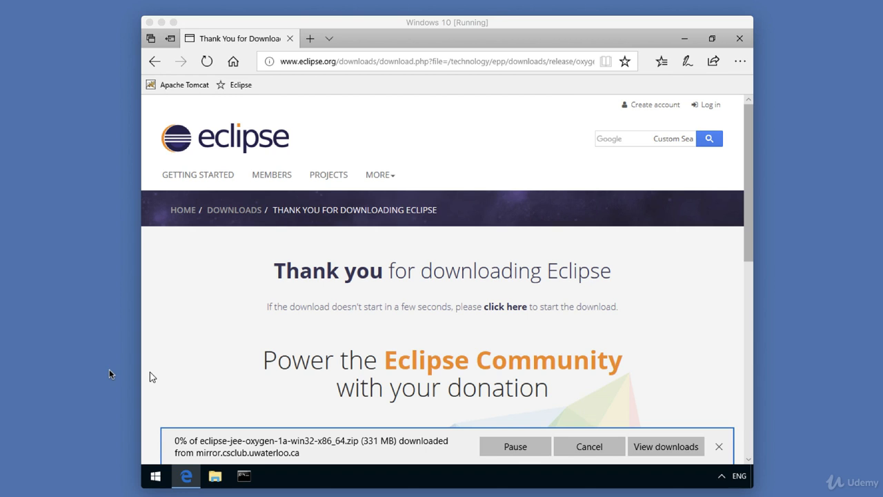
pyautogui.press('super+Tab')
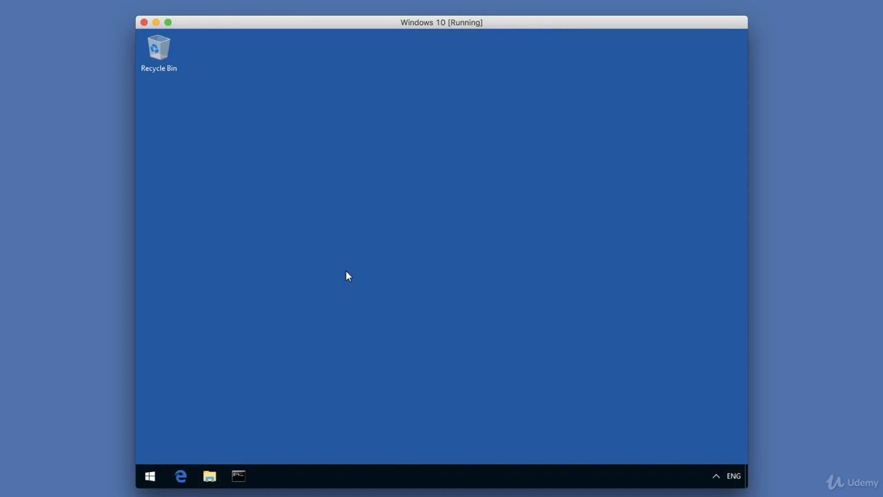
pyautogui.click(210, 476)
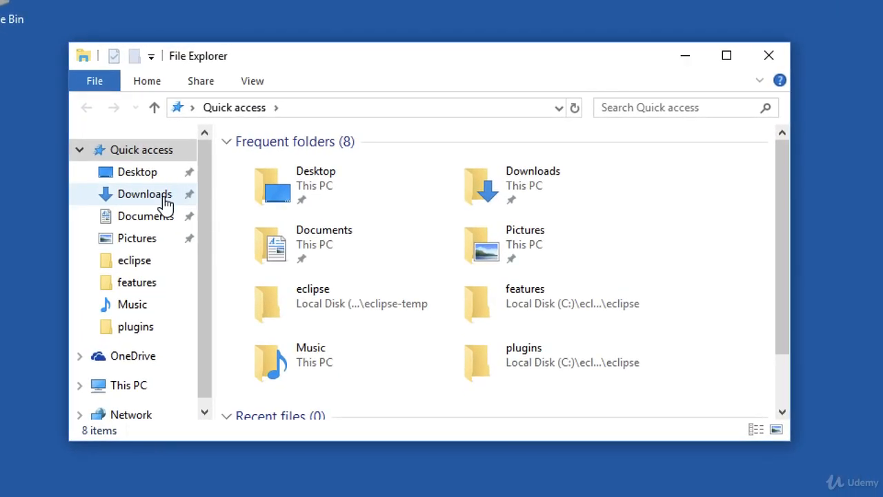
pyautogui.click(165, 201)
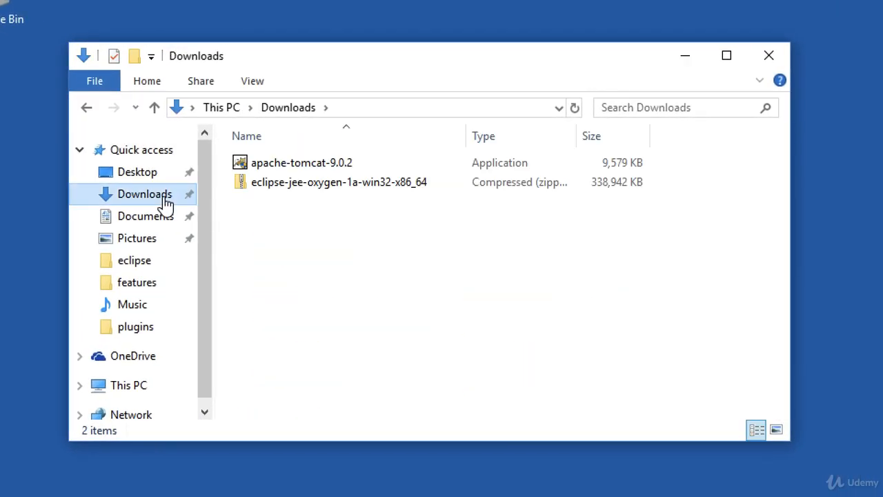
# Extract all files of the eclipse-jee-oxygen-1a-win32-x86_64 archive to c:\.
pyautogui.click(369, 186)
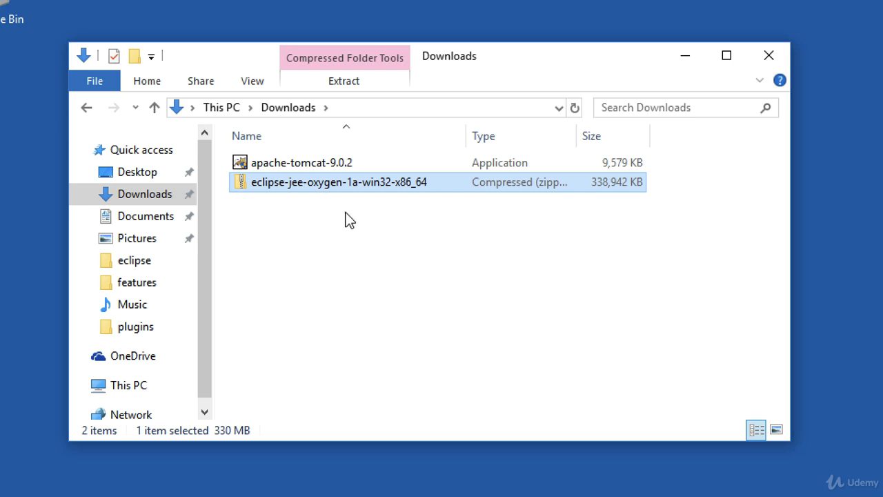
pyautogui.rightClick(342, 184)
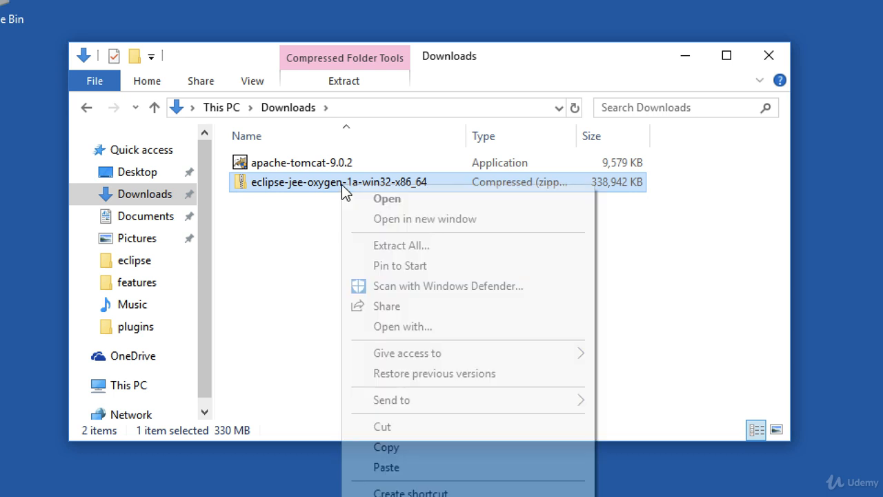
pyautogui.click(447, 246)
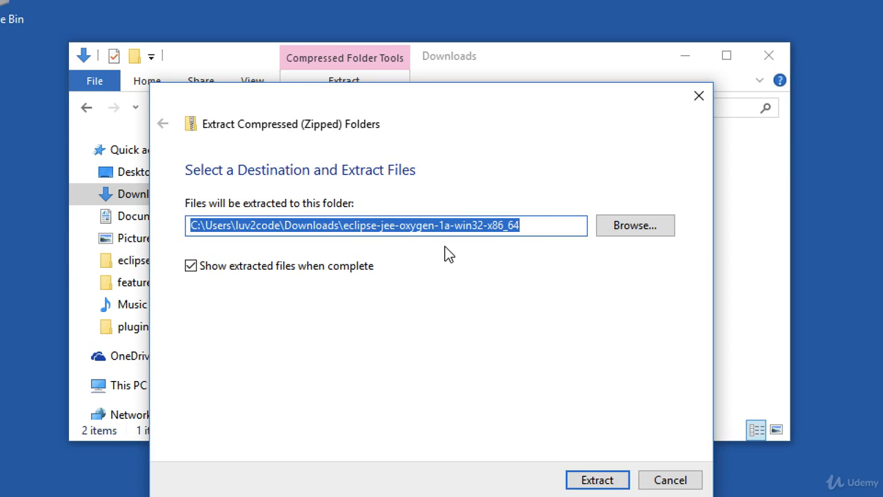
pyautogui.write('c:')
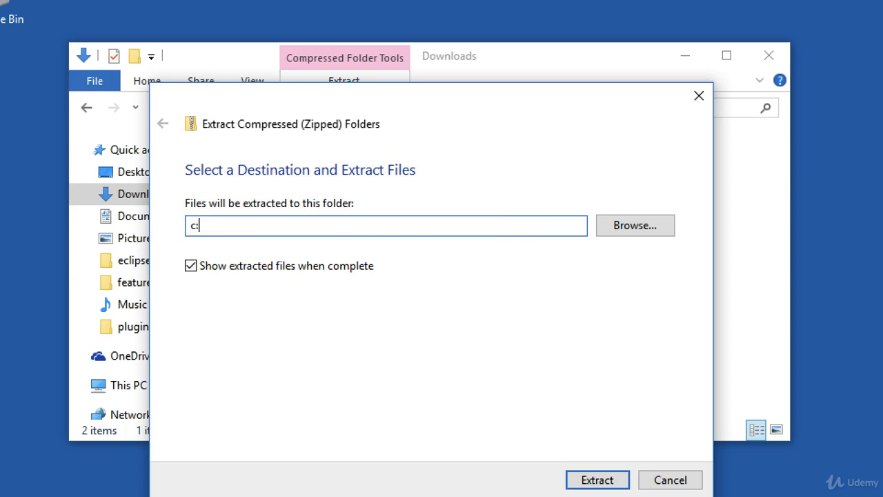
pyautogui.write('\\')
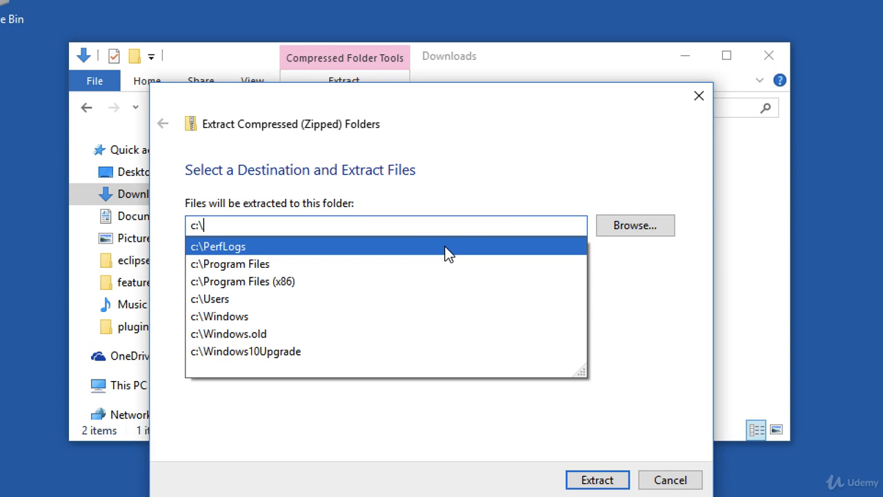
pyautogui.click(621, 286)
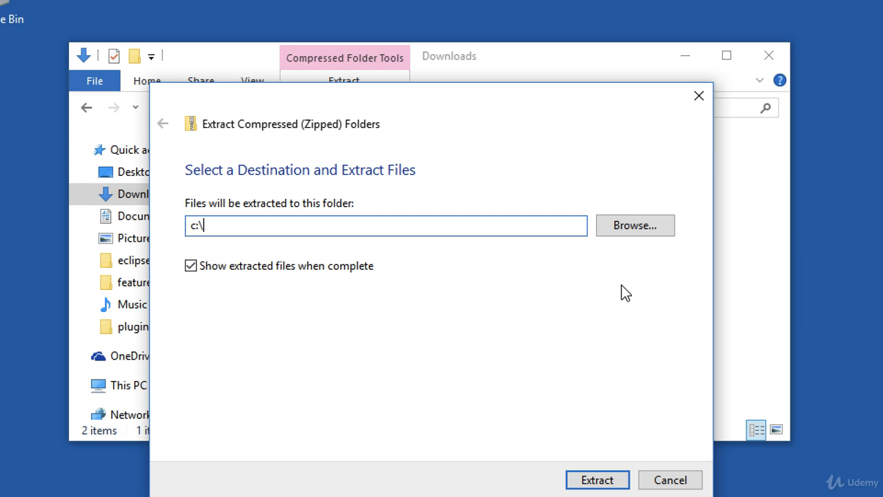
pyautogui.click(590, 481)
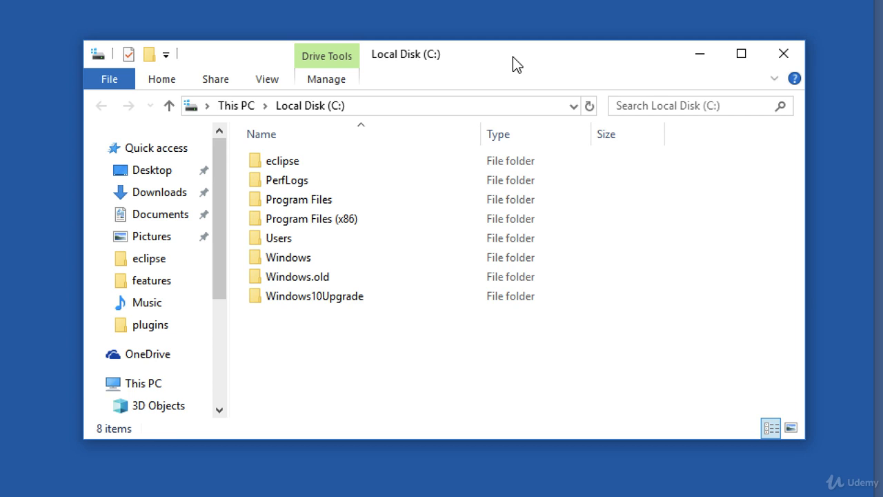
# Launch the eclipse application from the eclipse folder on drive C with the default eclipse-workspace directory.
pyautogui.click(390, 169)
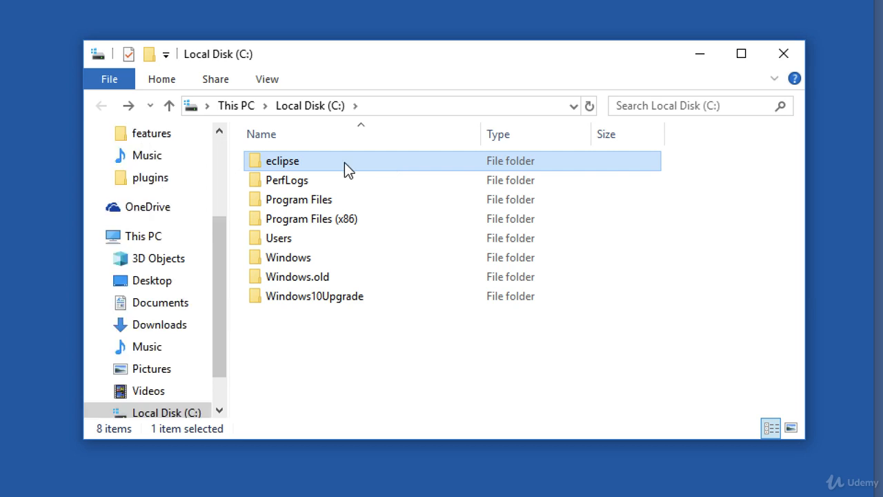
pyautogui.doubleClick(344, 163)
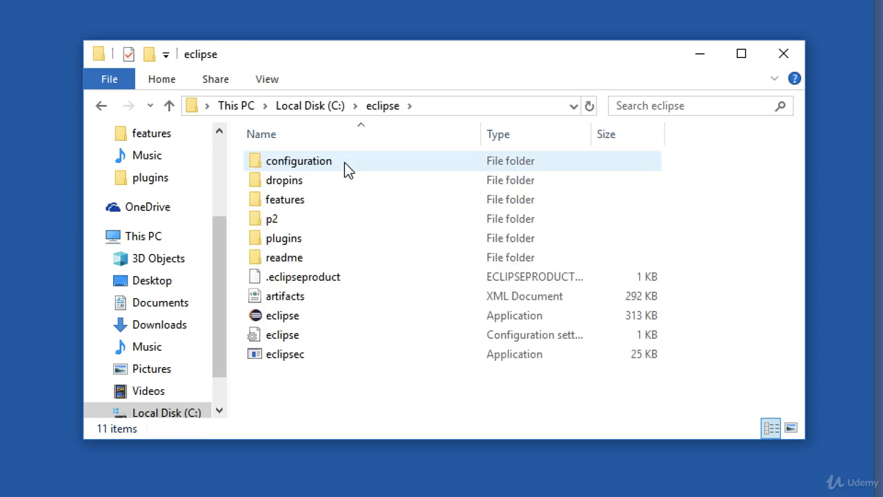
pyautogui.click(348, 316)
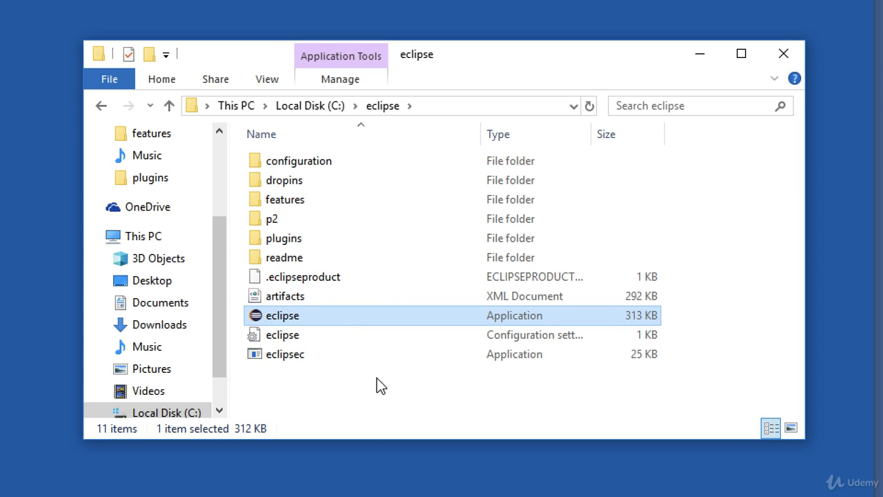
pyautogui.doubleClick(314, 315)
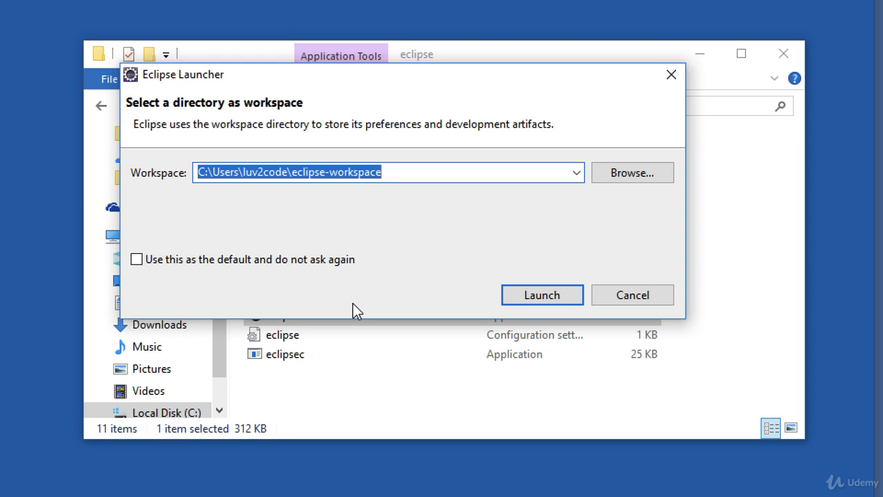
pyautogui.click(295, 171)
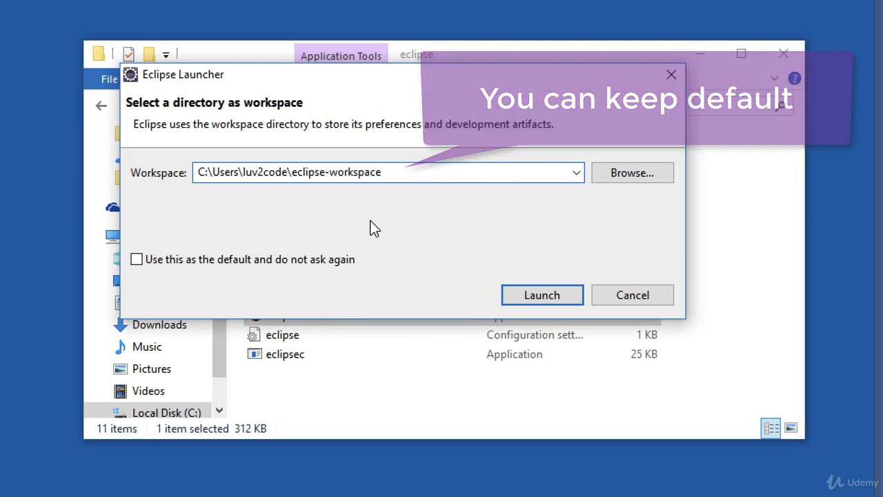
pyautogui.click(528, 297)
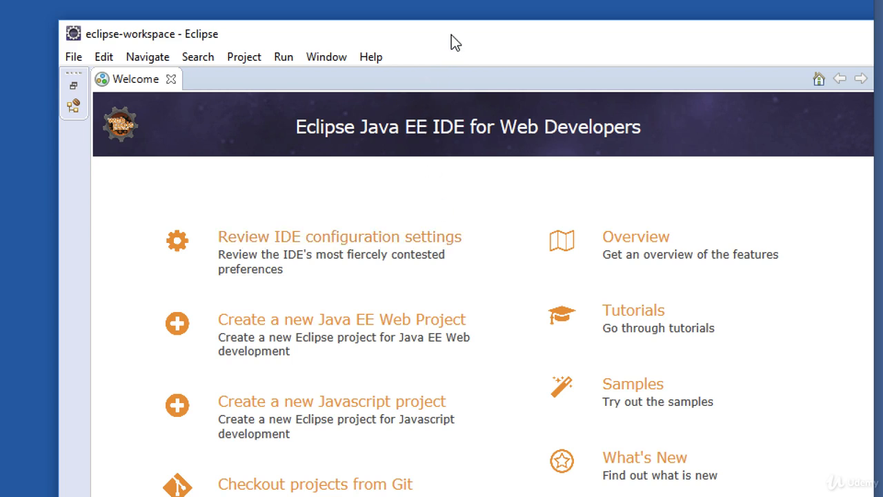
# Maximize the Eclipse window, check the Java EE edition title, and close the Welcome page.
pyautogui.moveTo(452, 35); pyautogui.dragTo(324, 20)
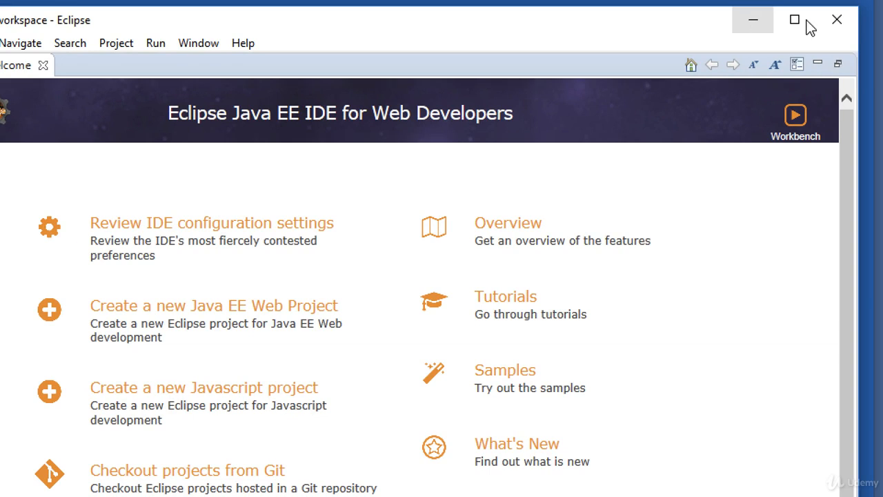
pyautogui.click(795, 21)
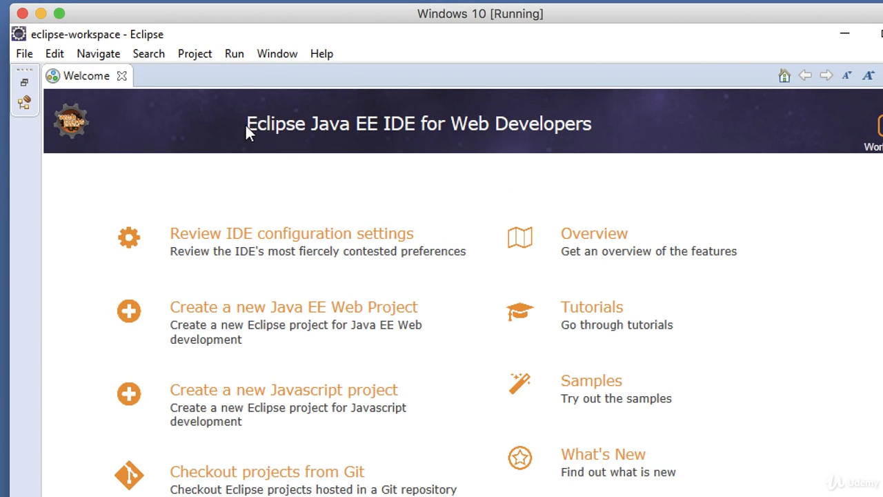
pyautogui.moveTo(246, 126); pyautogui.dragTo(385, 131)
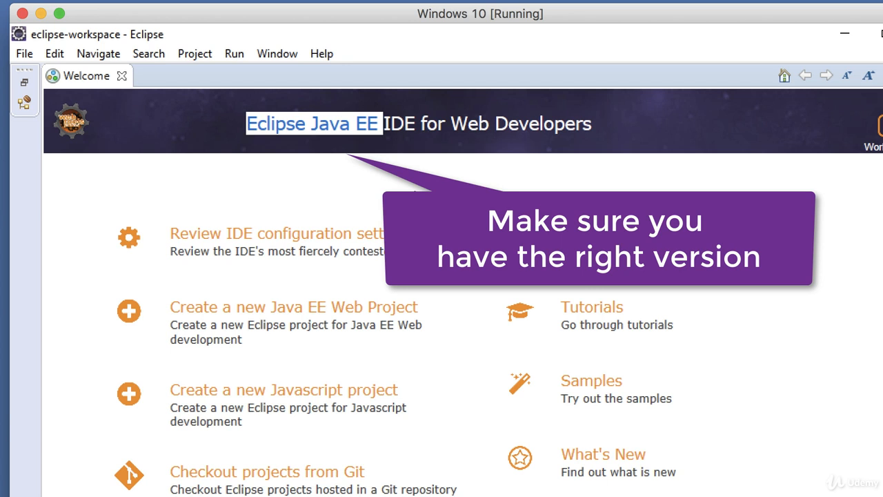
pyautogui.click(414, 193)
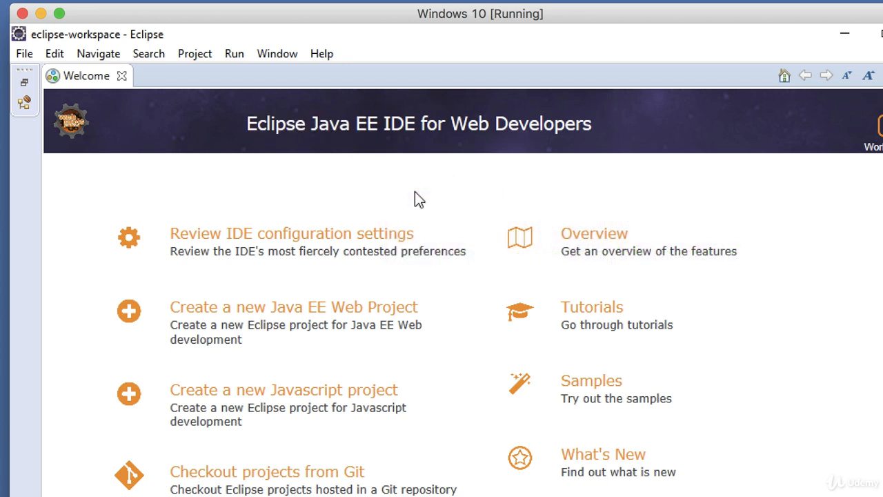
pyautogui.click(123, 77)
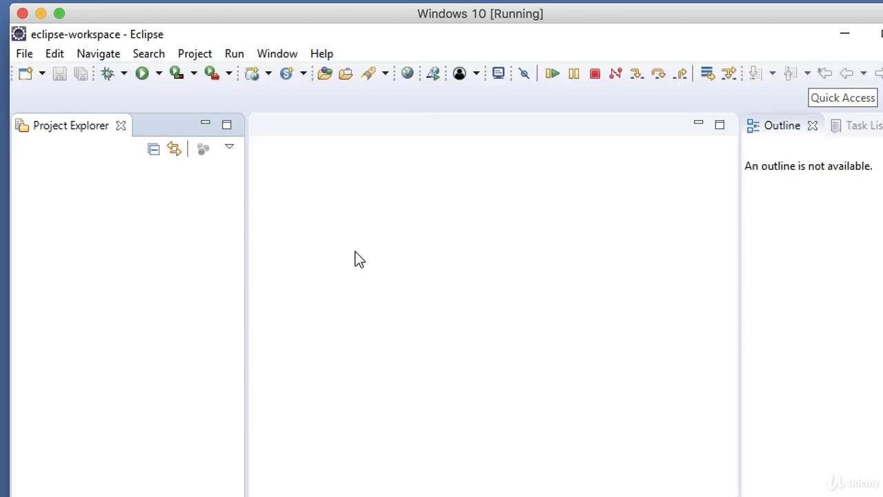